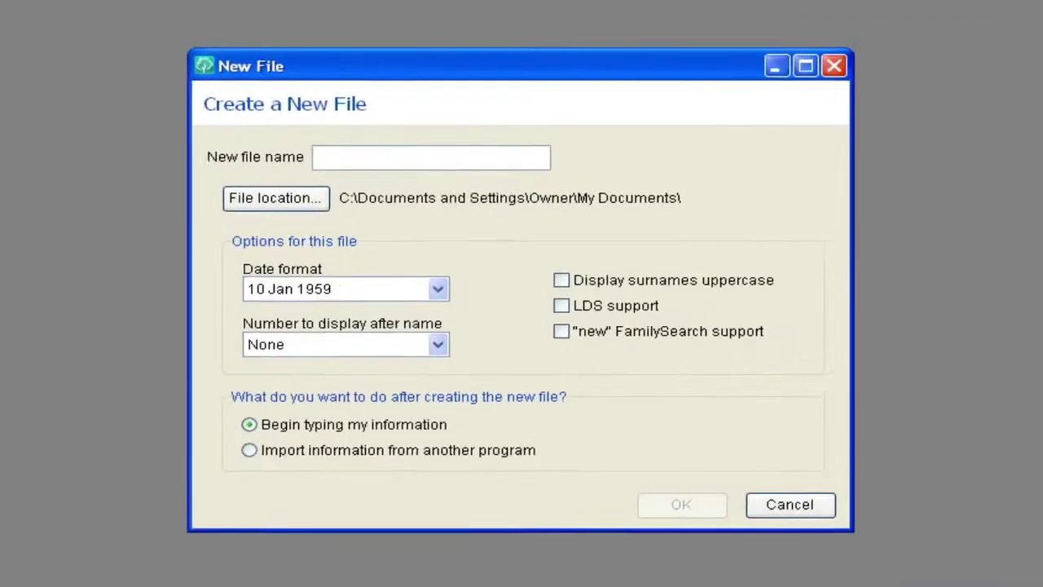
# Create a new file named Combined Family with uppercase surnames and LDS support enabled.
pyautogui.write('Com')
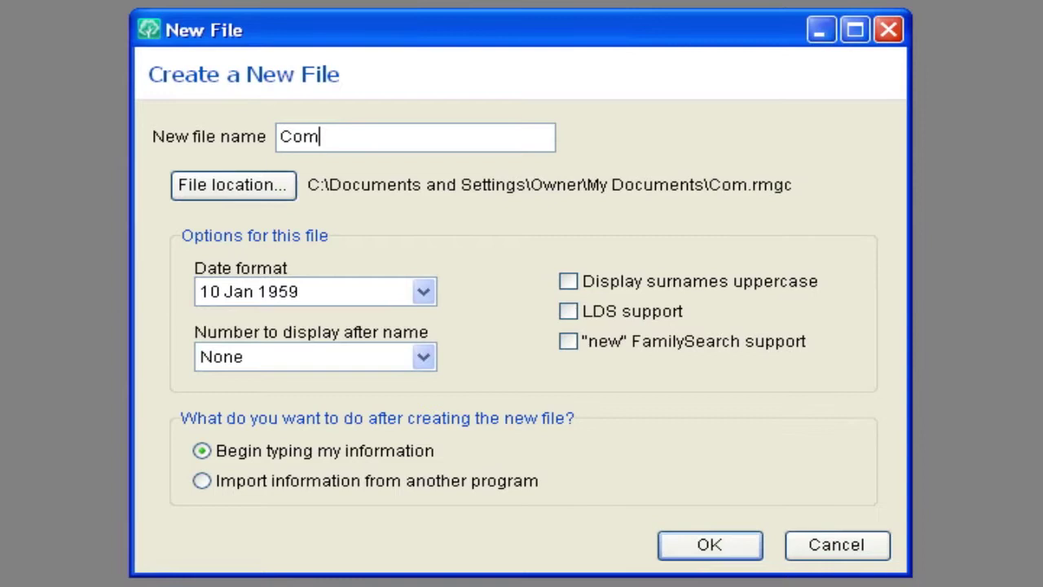
pyautogui.write('bined Family')
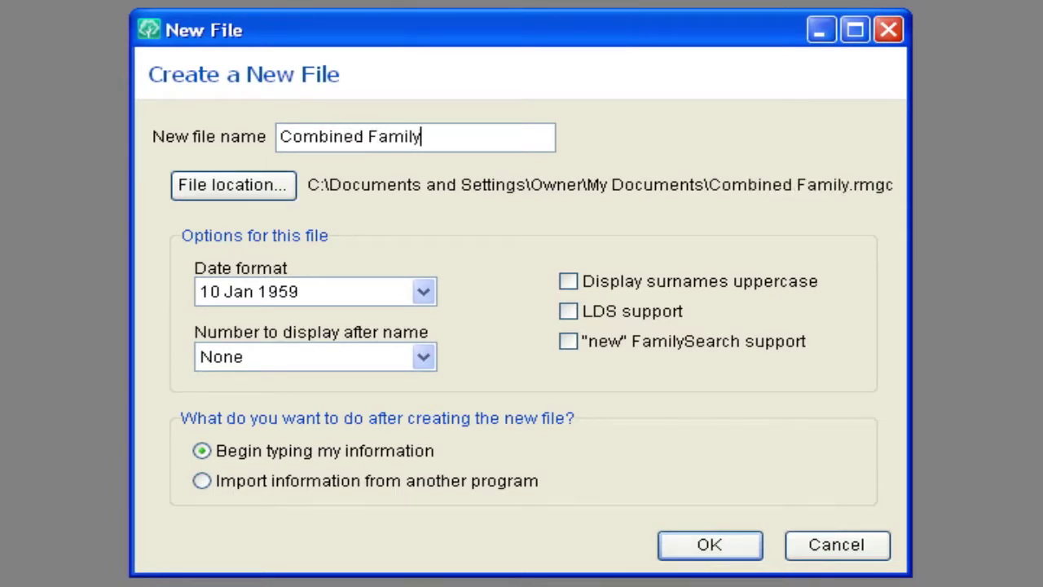
pyautogui.click(569, 282)
pyautogui.click(569, 312)
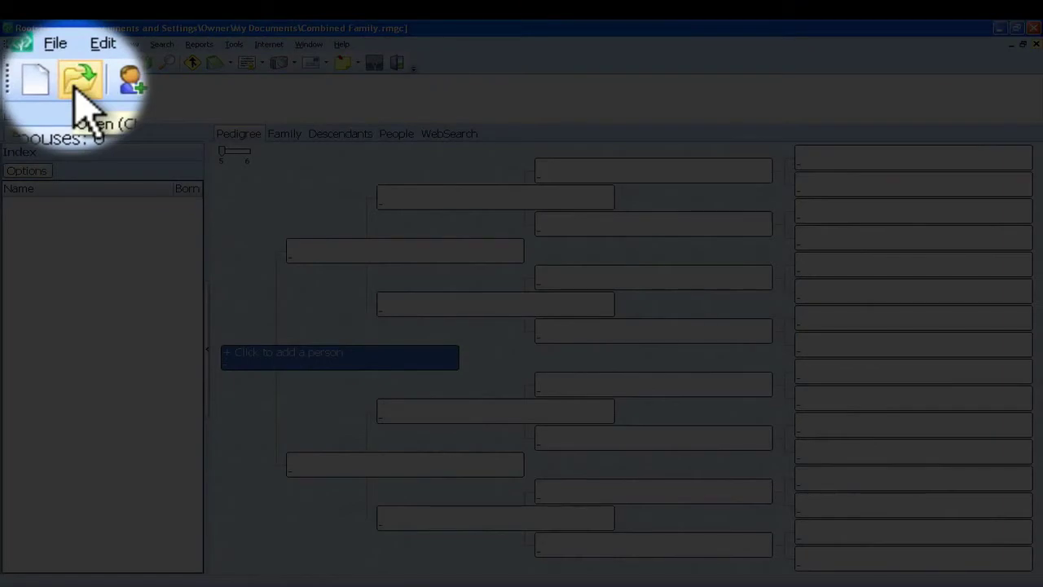
# Open the existing First Source Family database from My Documents alongside the Combined Family file.
pyautogui.click(40, 62)
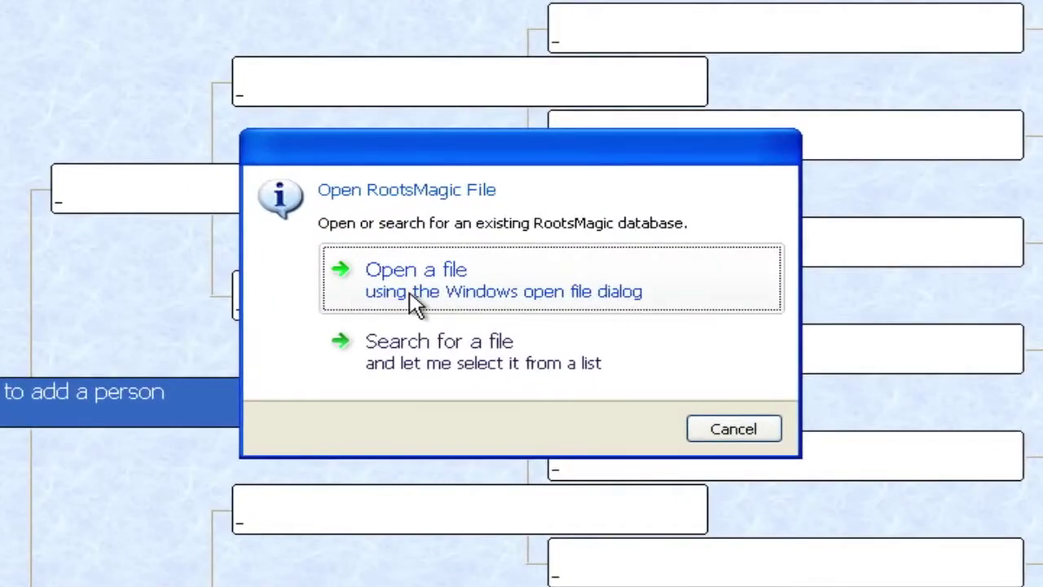
pyautogui.click(416, 303)
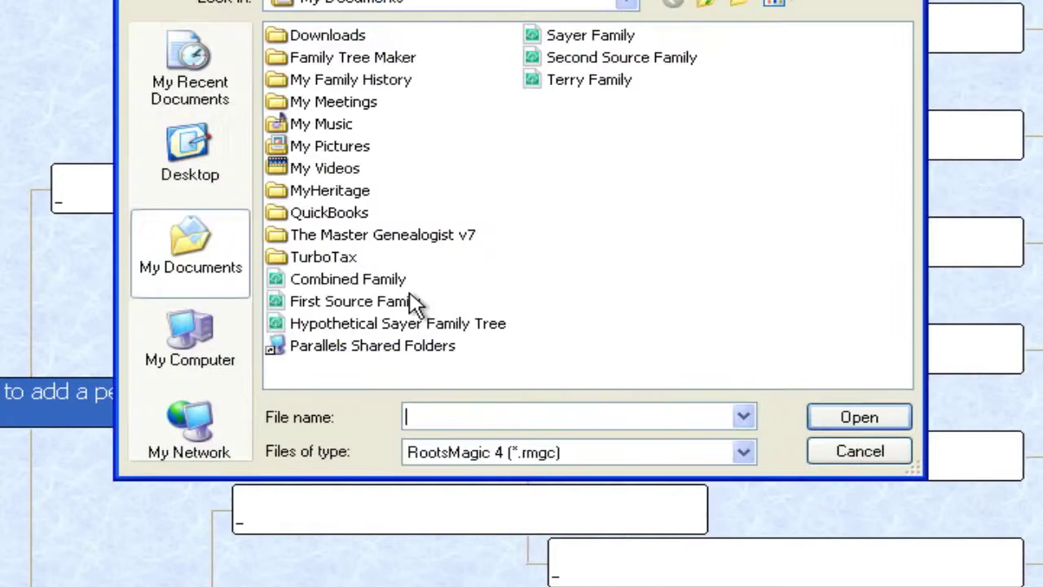
pyautogui.click(341, 308)
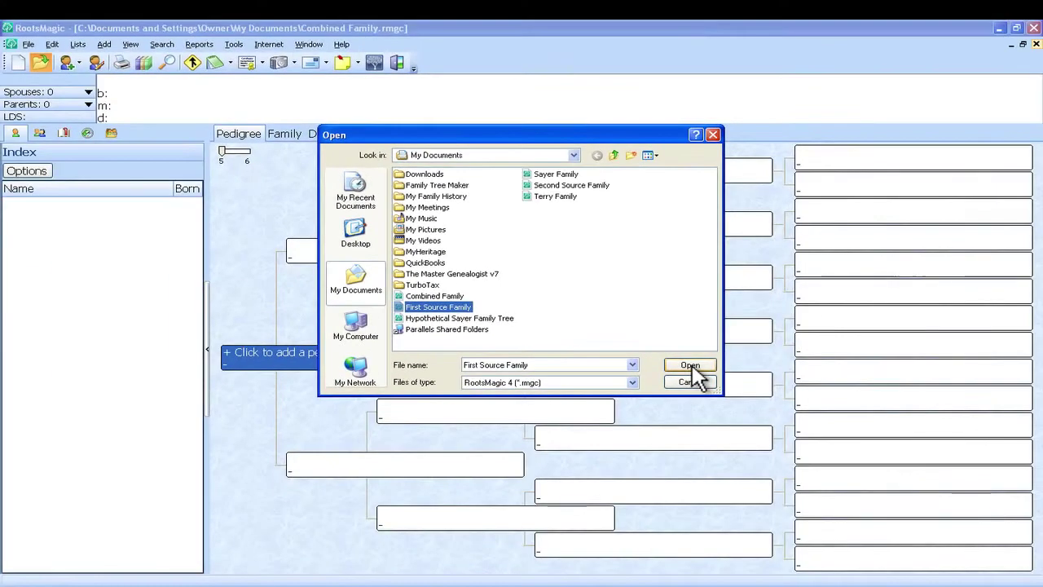
pyautogui.click(862, 422)
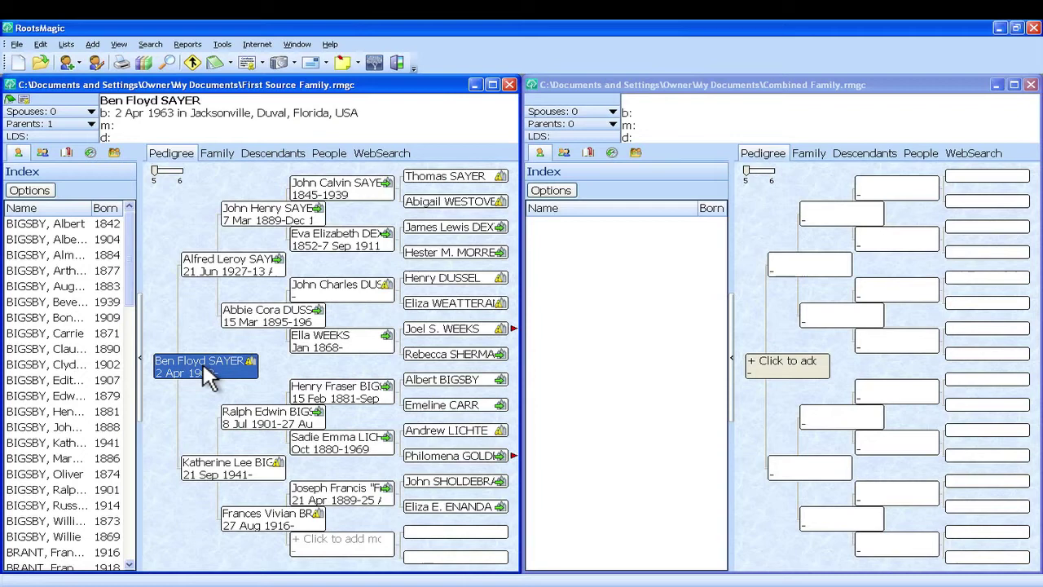
# Examine the earliest generations of the paternal and maternal lines in the First Source Family pedigree, and return to the root person.
pyautogui.click(514, 329)
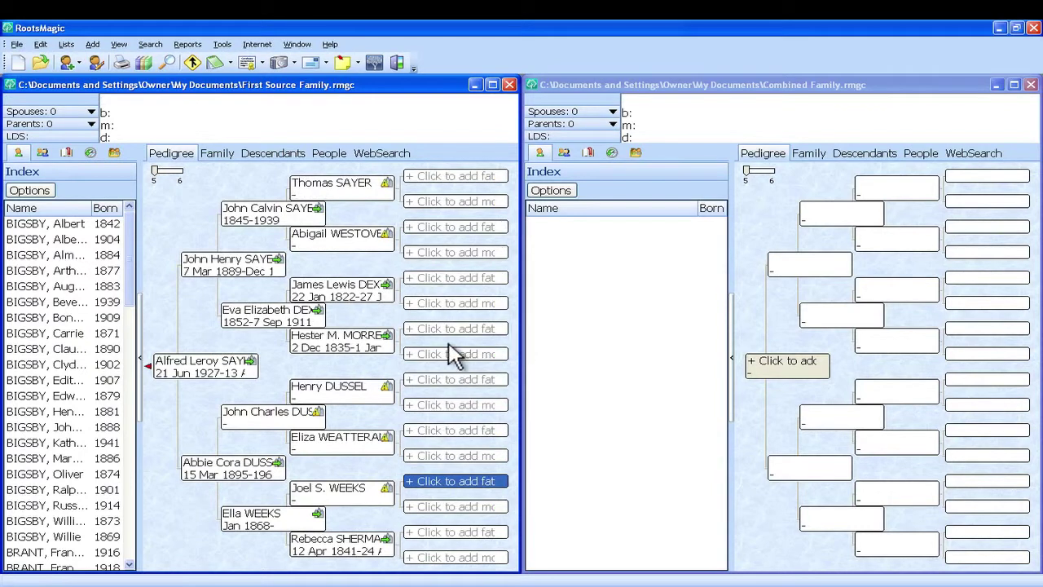
pyautogui.click(148, 366)
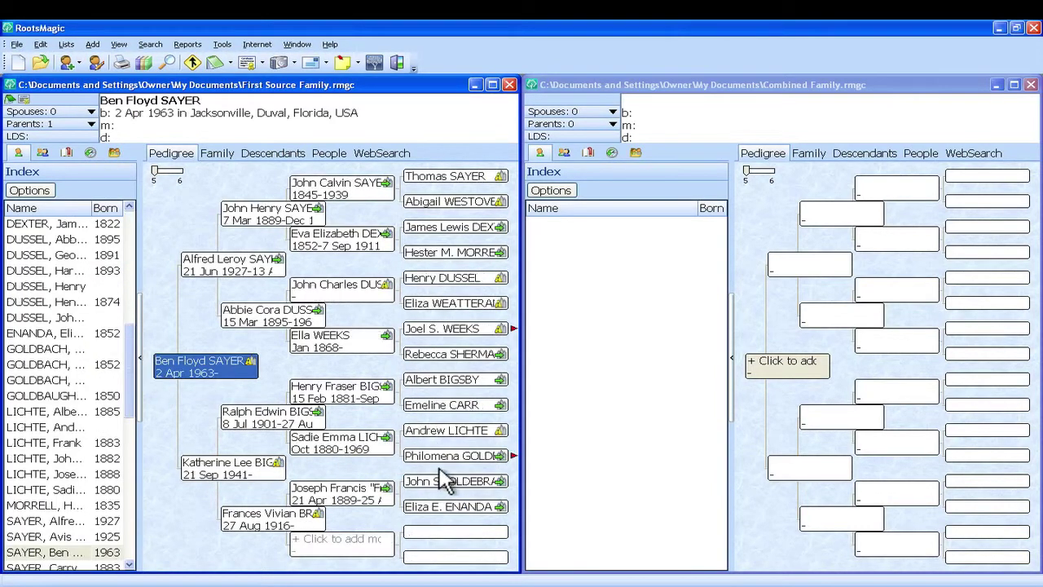
pyautogui.click(513, 456)
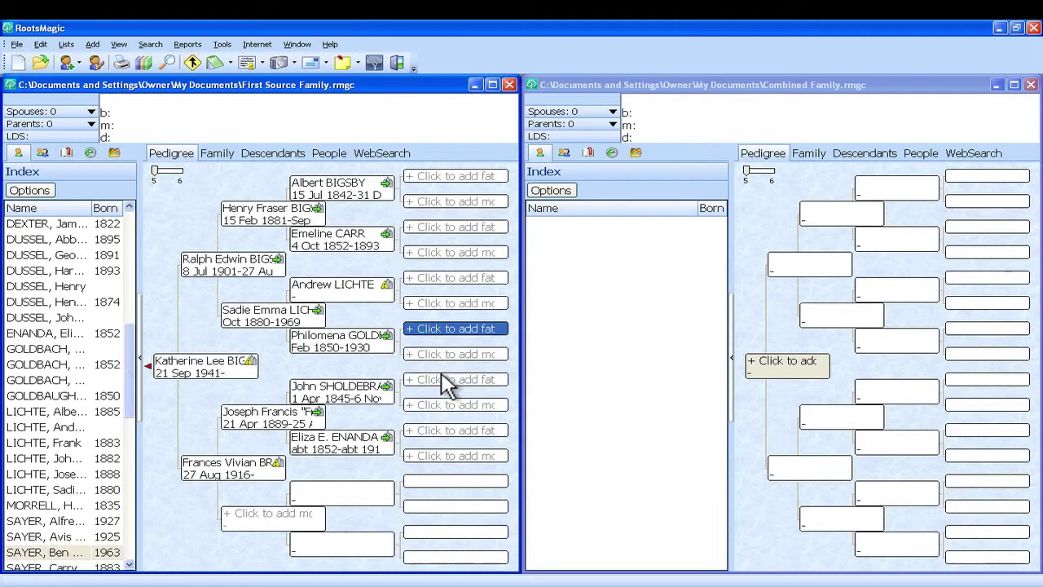
pyautogui.click(148, 368)
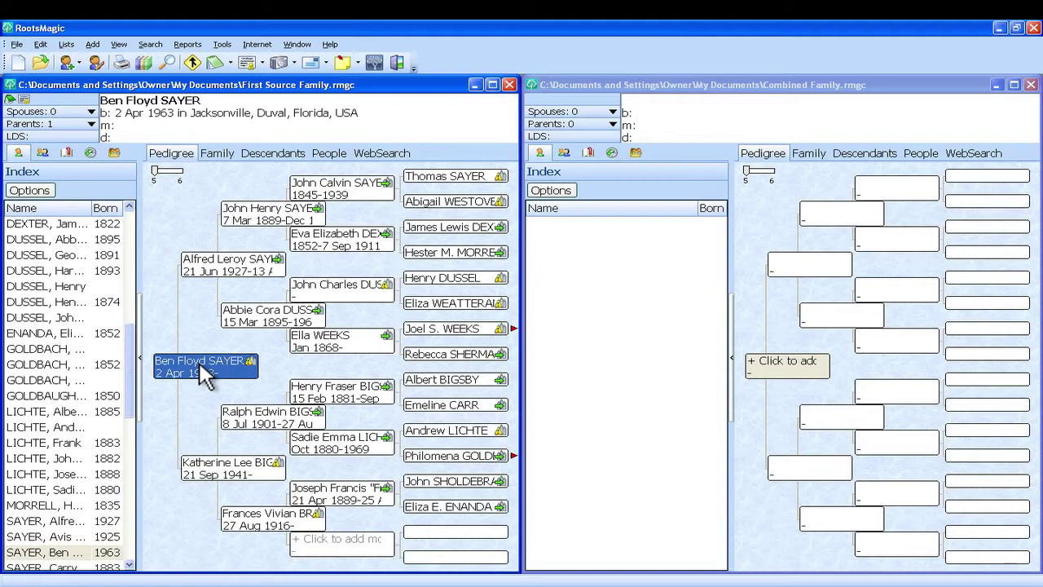
# Copy the First Source Family root person's ancestors and their children into the Combined Family database.
pyautogui.moveTo(204, 376); pyautogui.dragTo(784, 371)
pyautogui.moveTo(794, 379); pyautogui.dragTo(792, 375)
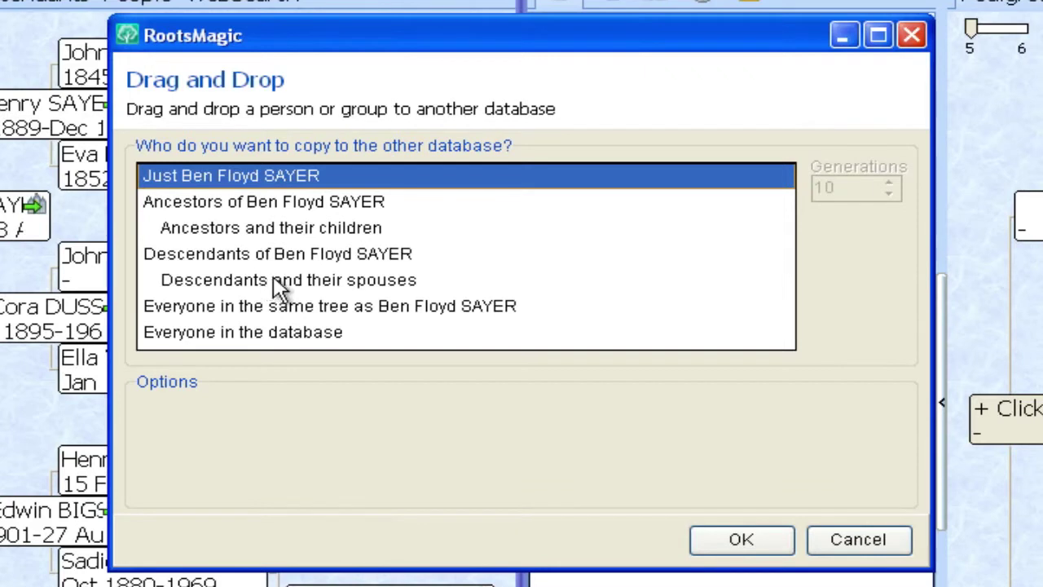
pyautogui.click(289, 232)
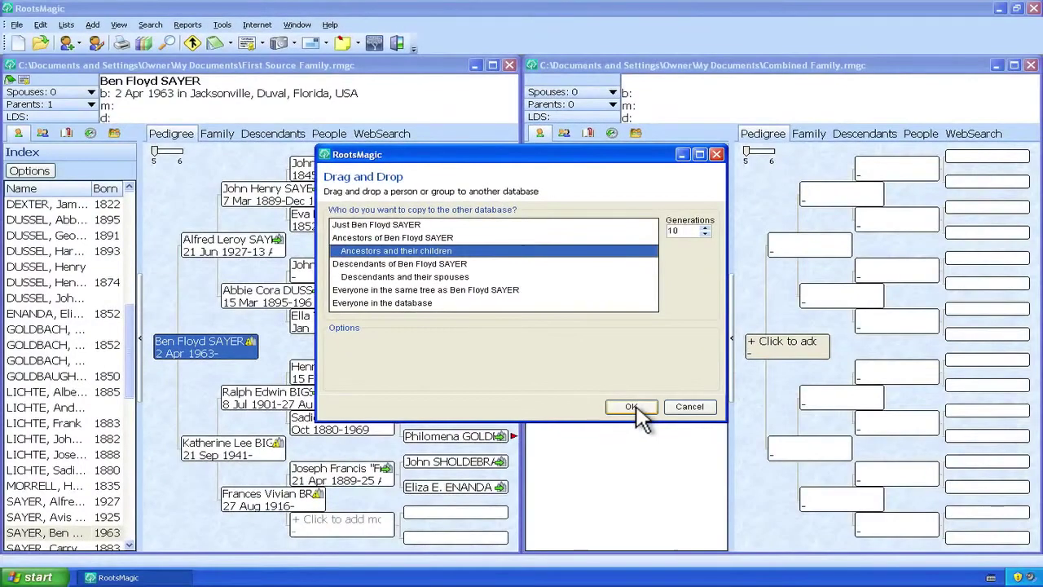
pyautogui.click(632, 406)
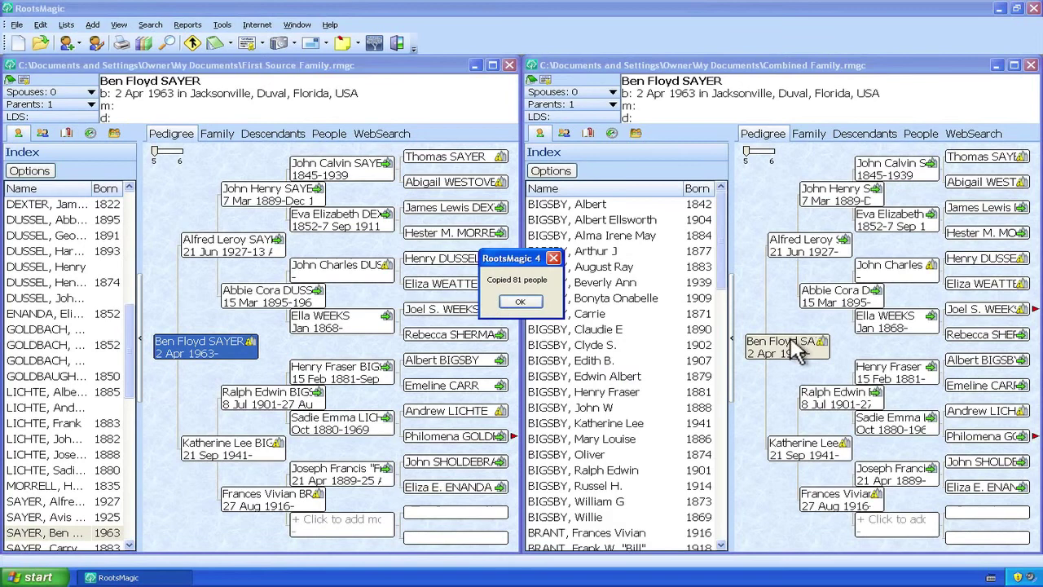
pyautogui.click(518, 302)
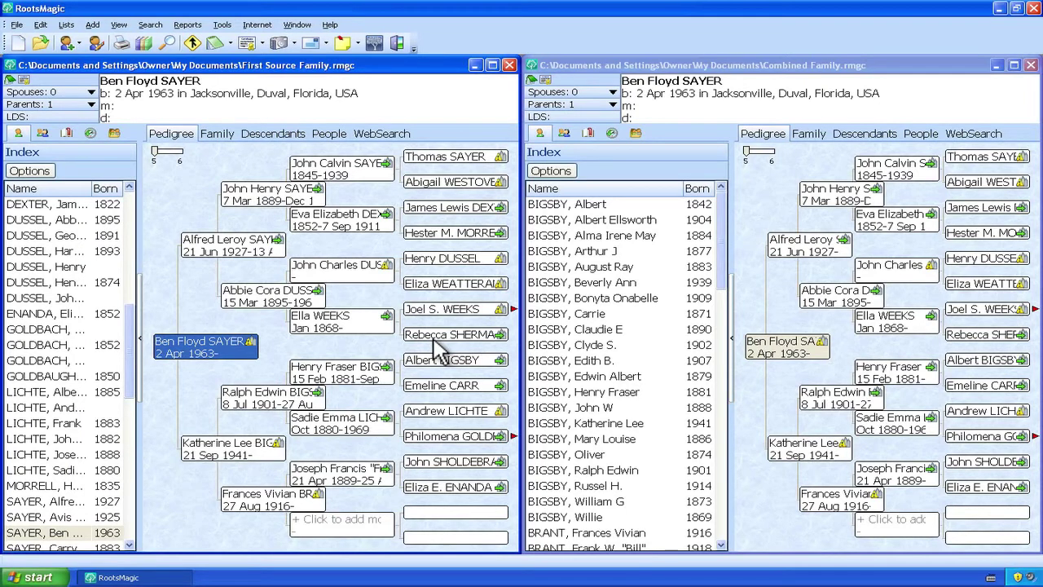
# Close the First Source Family database and open Second Source Family from My Documents in its place.
pyautogui.click(510, 64)
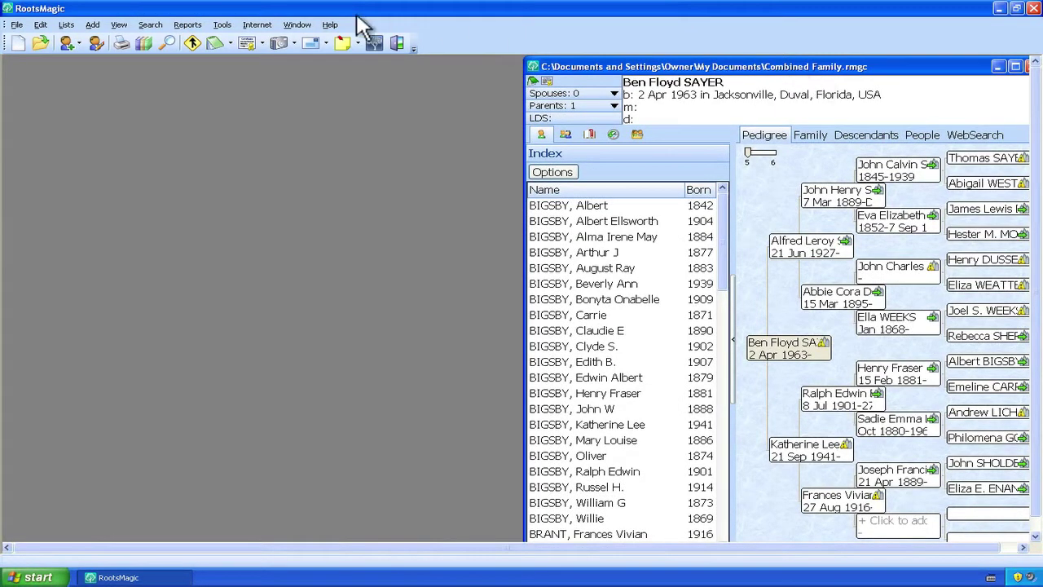
pyautogui.click(43, 41)
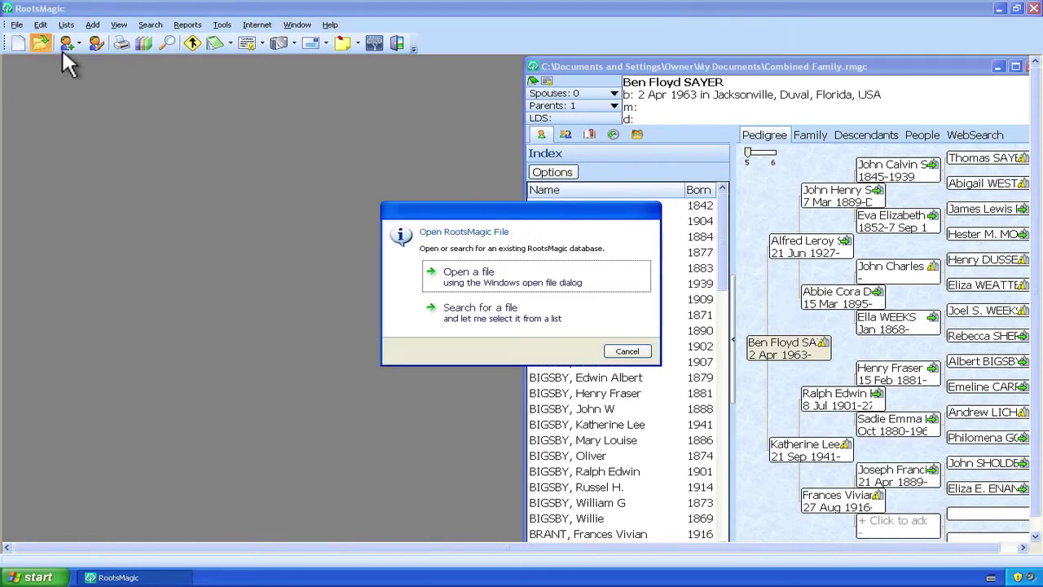
pyautogui.click(522, 290)
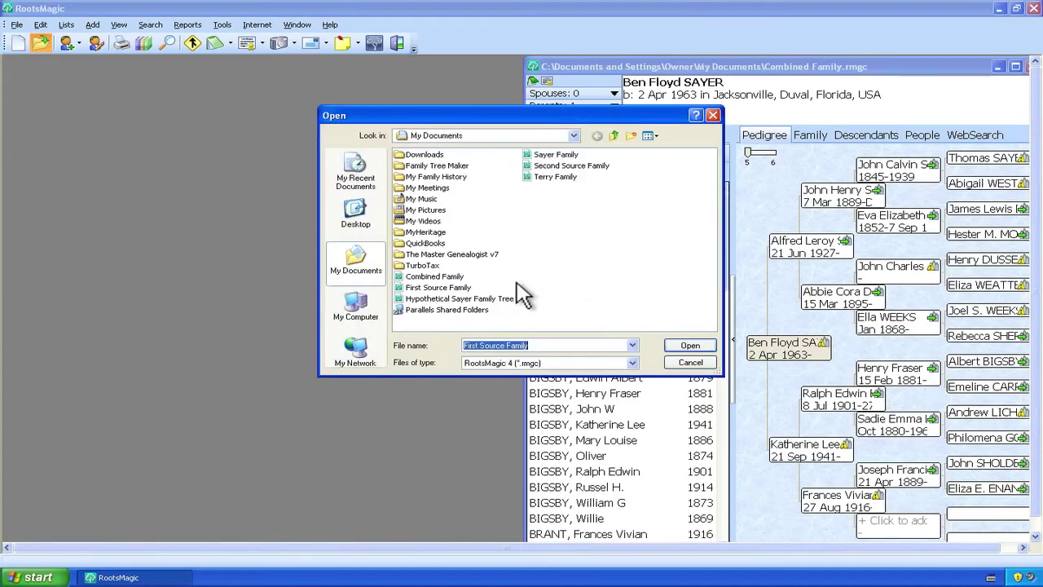
pyautogui.click(575, 167)
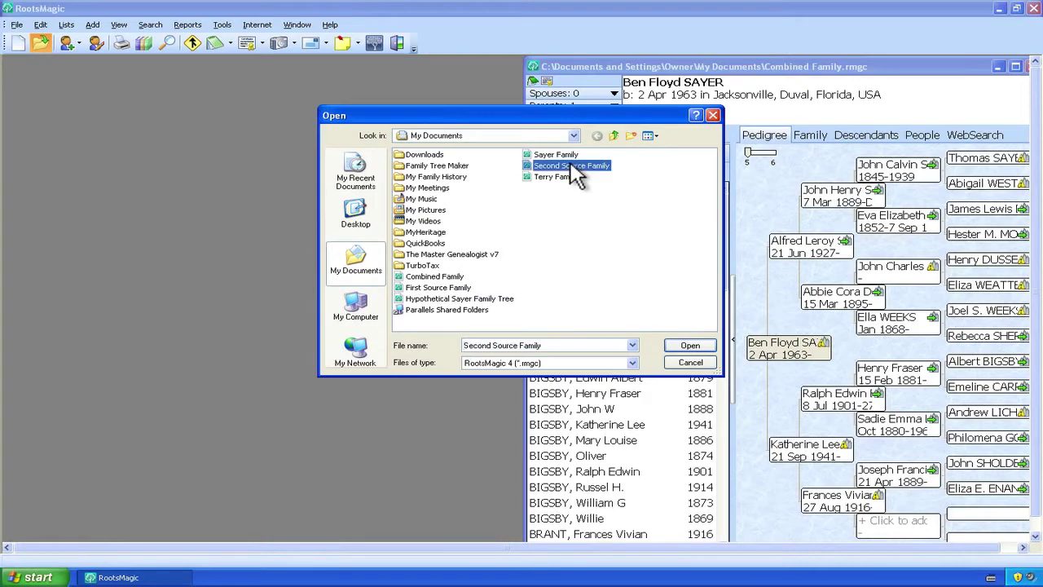
pyautogui.click(689, 345)
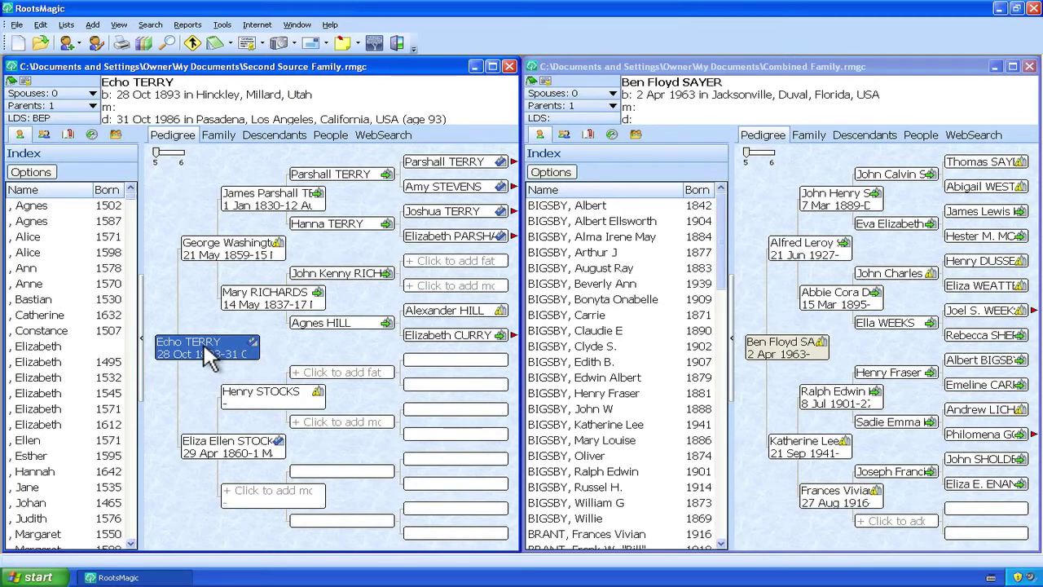
# Examine how far back the ancestor lines extend in the Second Source Family pedigree, and return to the root person.
pyautogui.click(512, 212)
pyautogui.click(512, 212)
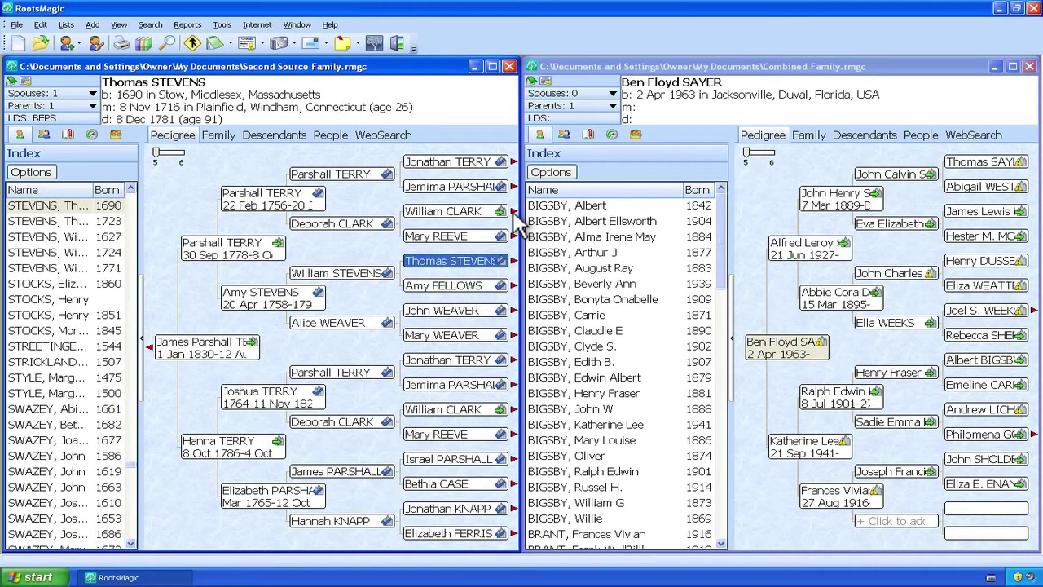
pyautogui.click(513, 212)
pyautogui.click(150, 347)
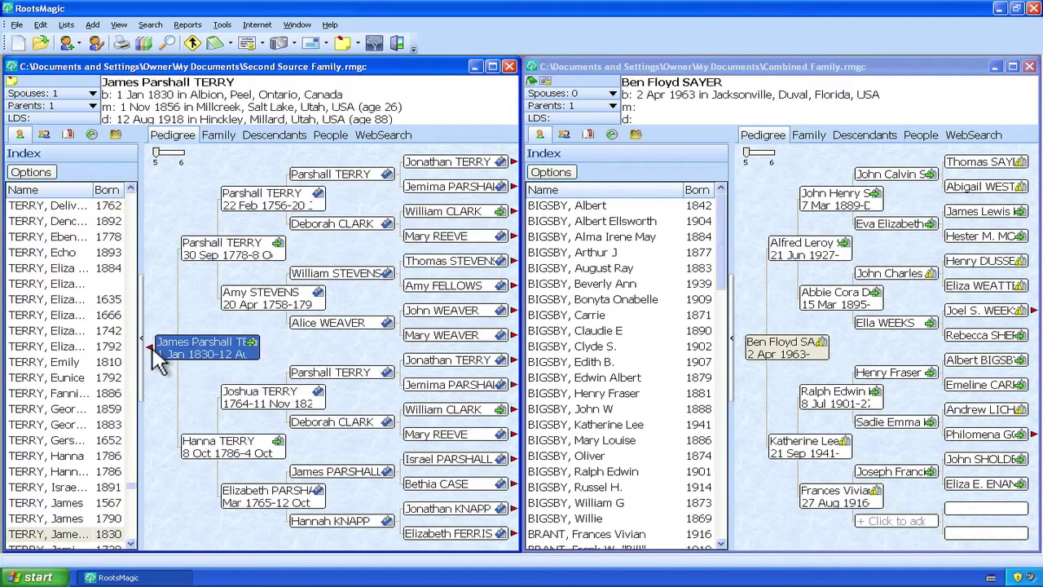
pyautogui.click(150, 347)
pyautogui.click(150, 347)
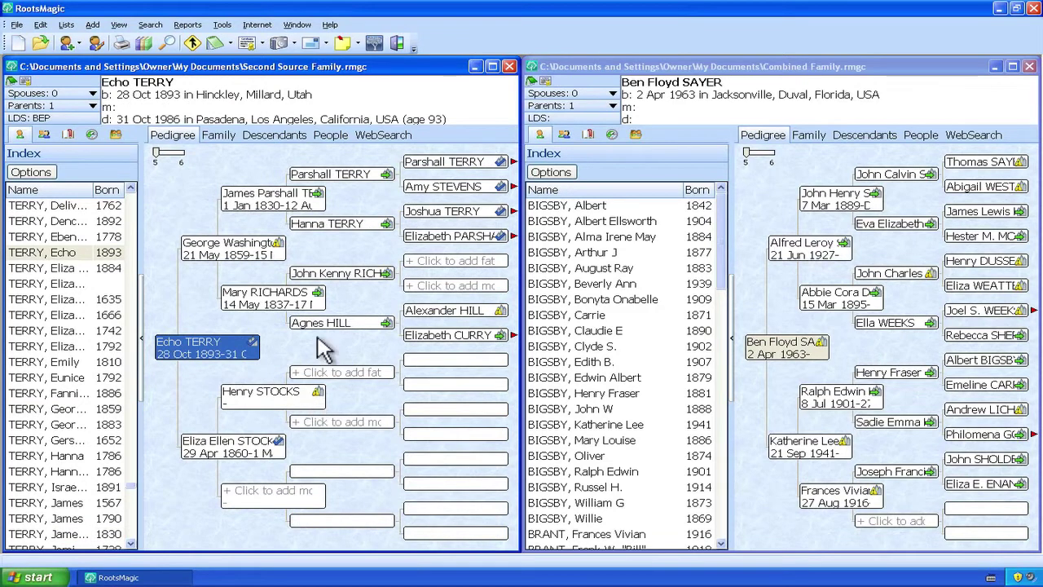
# Open the settings for an Ahnentafel list report on the Second Source Family root person.
pyautogui.click(222, 25)
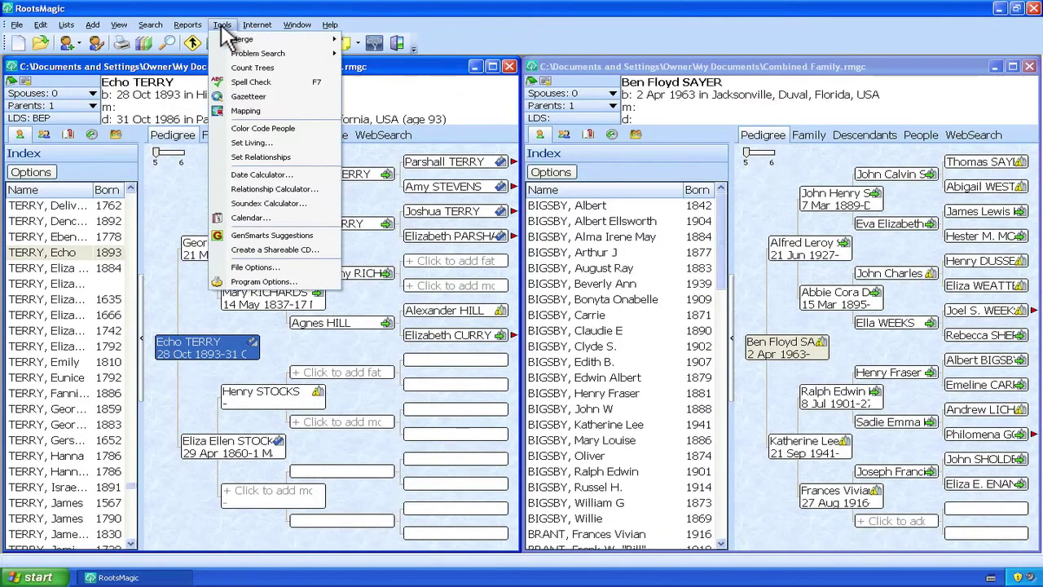
pyautogui.moveTo(188, 26)
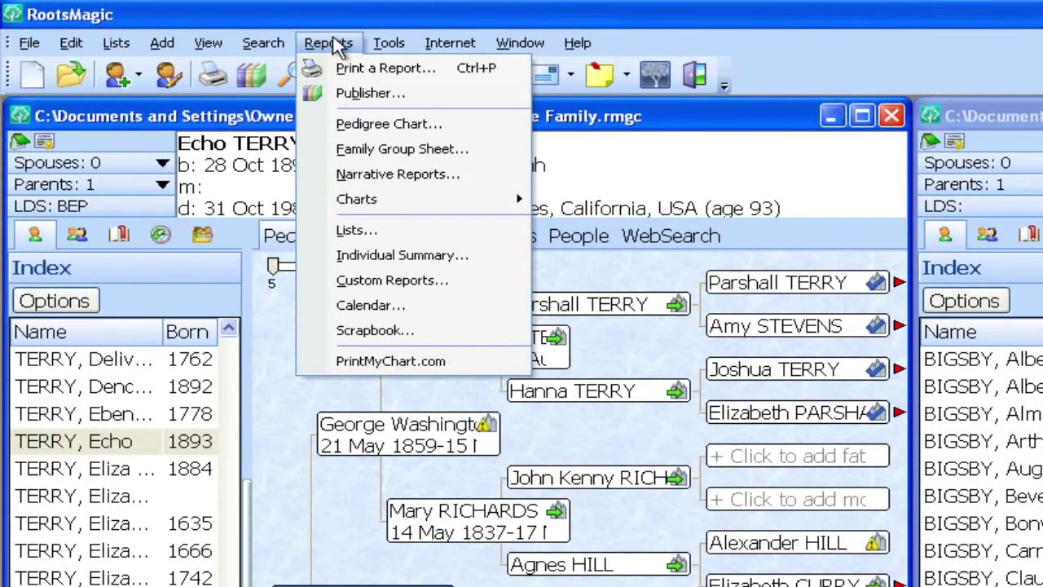
pyautogui.click(364, 234)
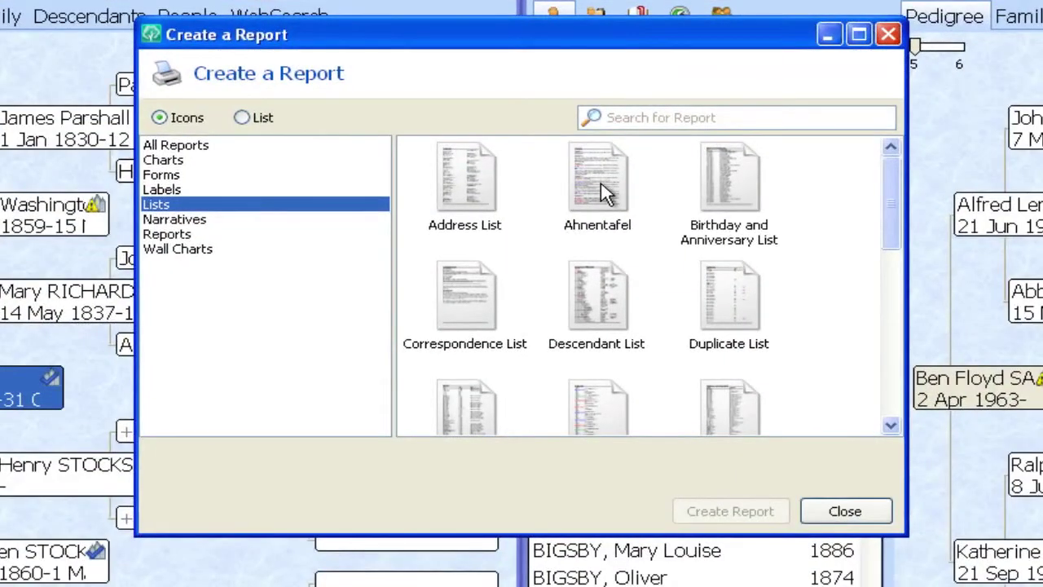
pyautogui.click(604, 193)
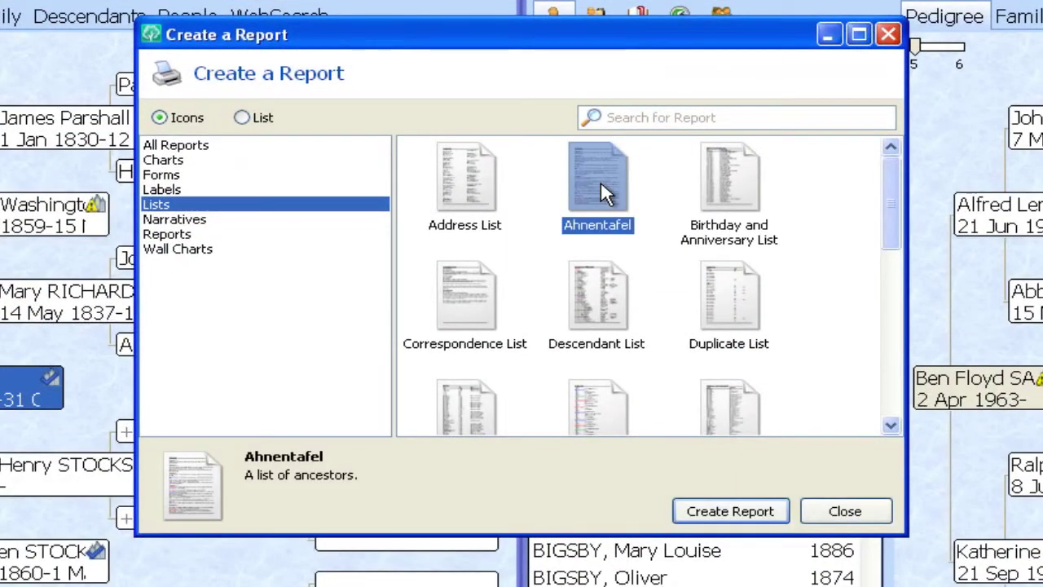
pyautogui.click(730, 512)
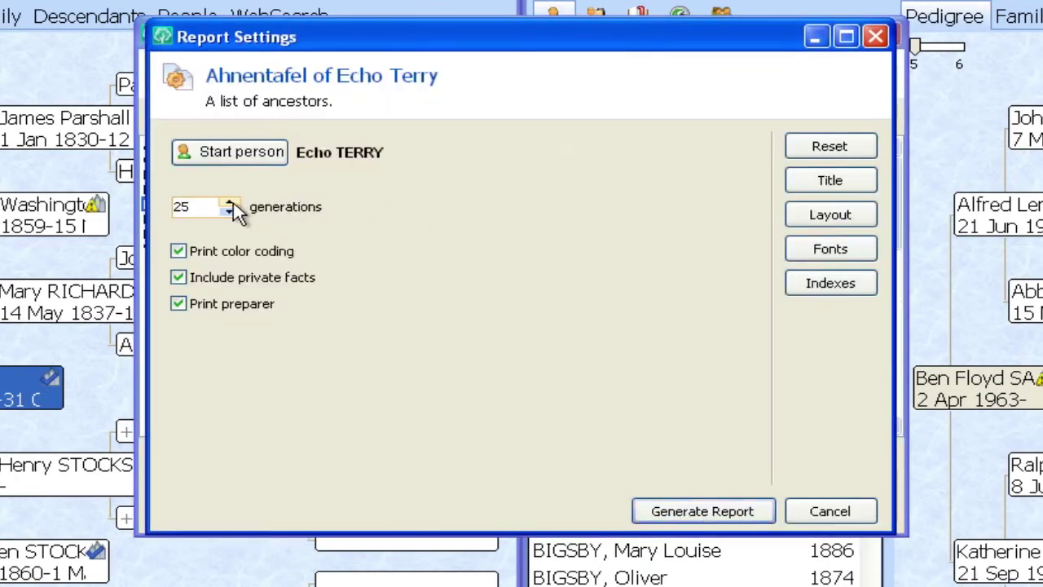
# Increase the number of generations covered by the Ahnentafel report and generate it.
pyautogui.click(231, 203)
pyautogui.click(231, 203)
pyautogui.click(231, 203)
pyautogui.click(231, 203)
pyautogui.click(232, 203)
pyautogui.click(232, 203)
pyautogui.click(232, 203)
pyautogui.click(231, 203)
pyautogui.click(696, 510)
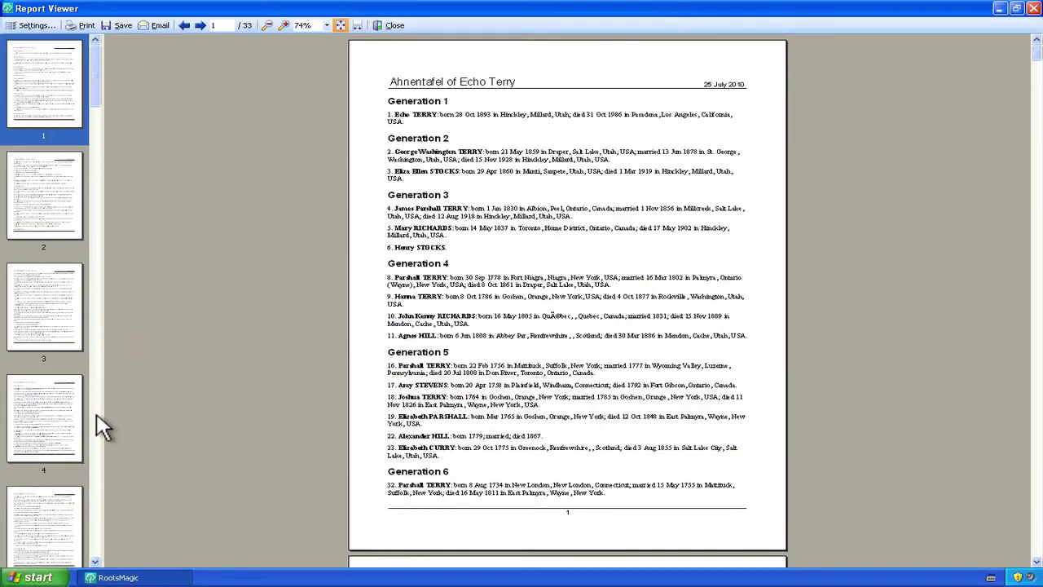
# Check page 21 of the Ahnentafel report for the earliest generation, and return to the root person in the Second Source Family pedigree.
pyautogui.scroll(-5, 96, 414)
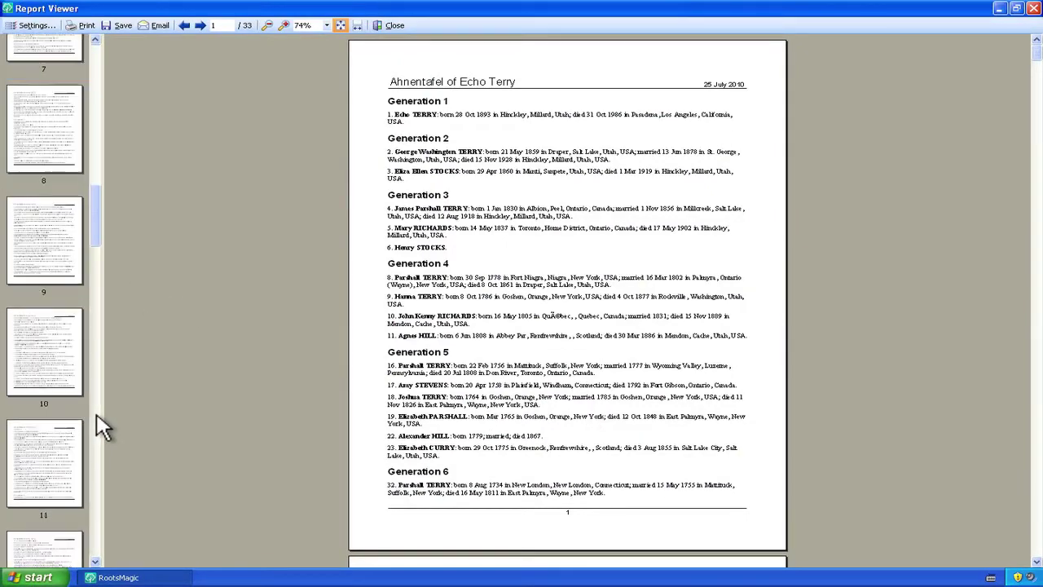
pyautogui.scroll(-7, 96, 425)
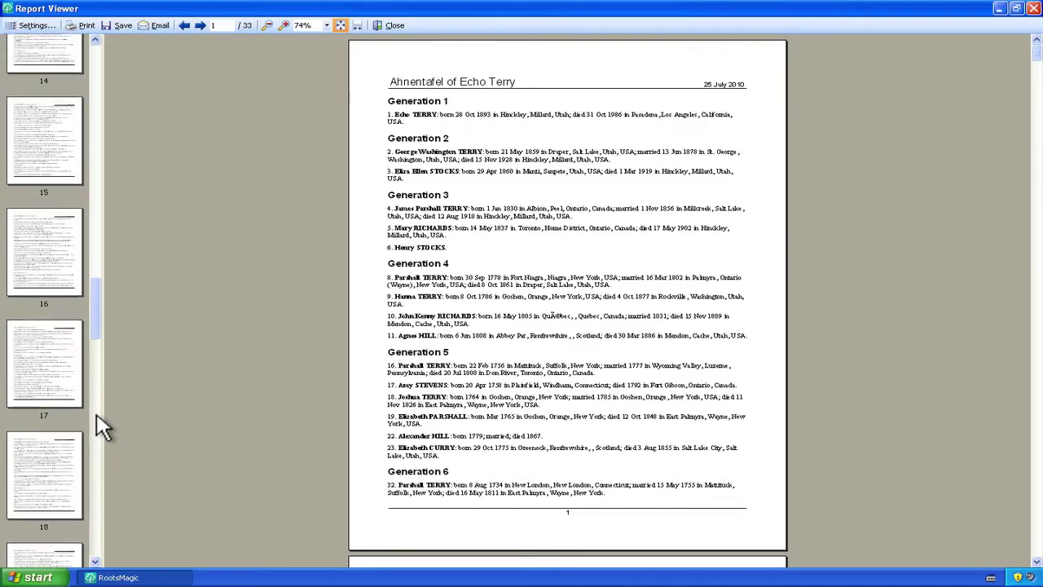
pyautogui.scroll(-5, 96, 426)
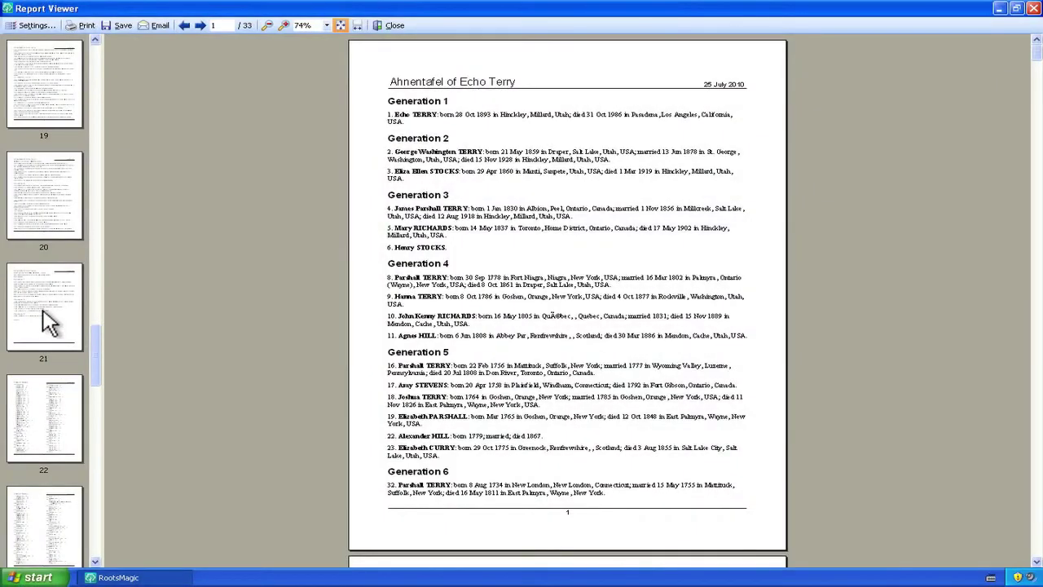
pyautogui.click(49, 323)
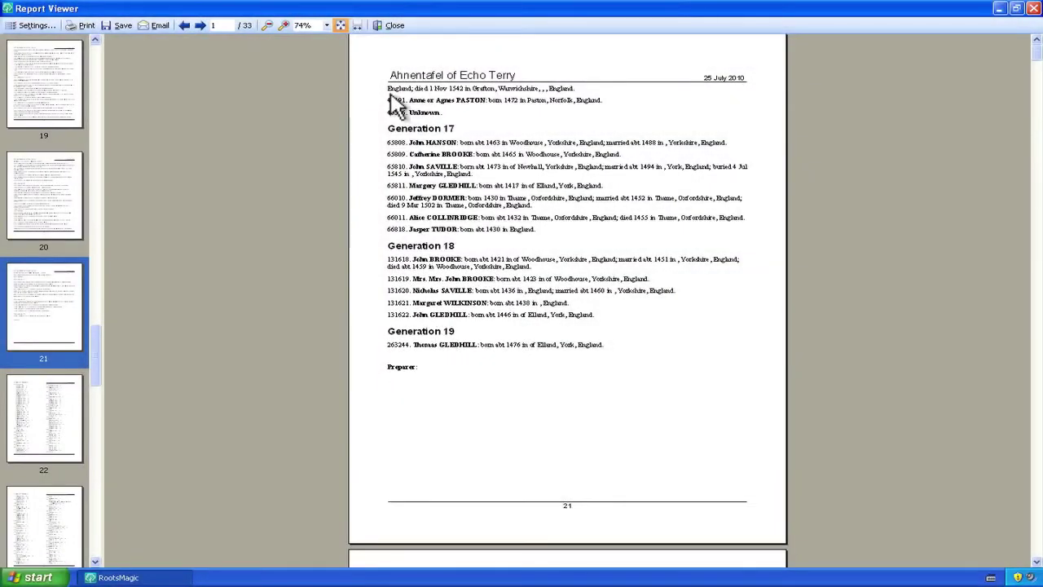
pyautogui.click(392, 25)
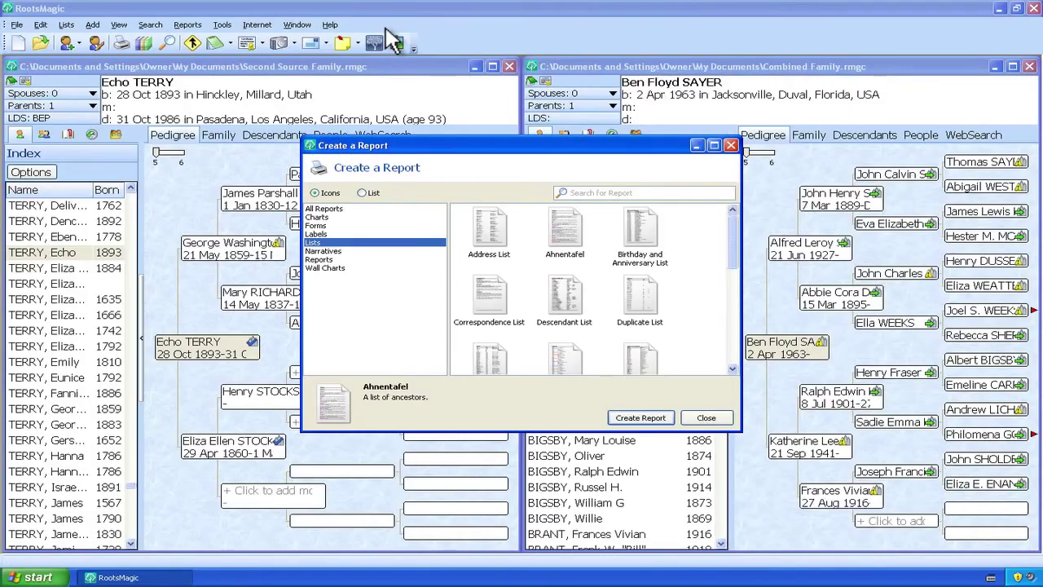
pyautogui.click(707, 422)
pyautogui.click(203, 358)
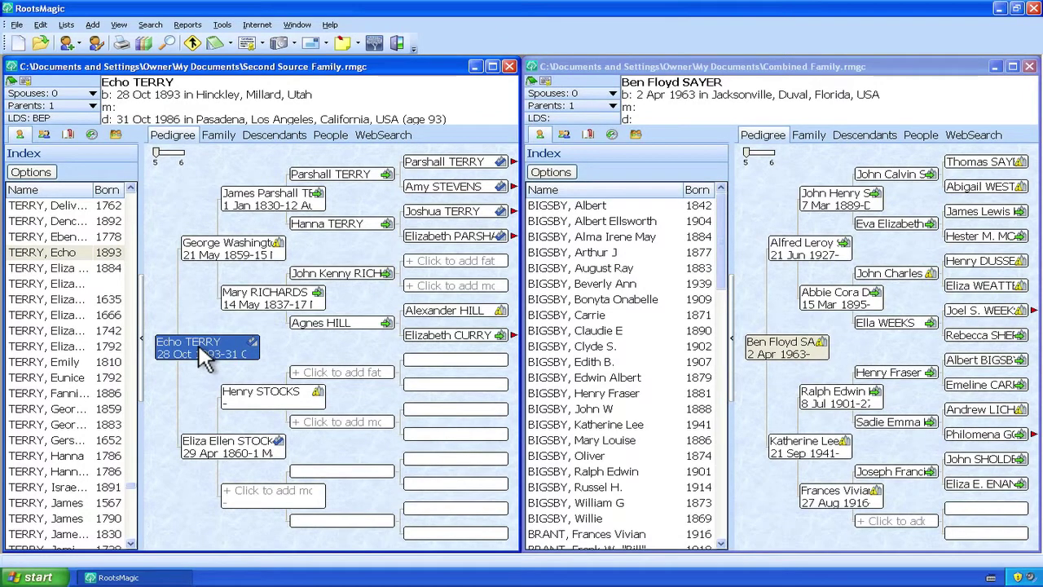
# Start copying the Second Source Family root person into the maternal grandmother's empty mother slot in Combined Family, choosing Ancestors and their children.
pyautogui.moveTo(204, 350); pyautogui.dragTo(895, 522)
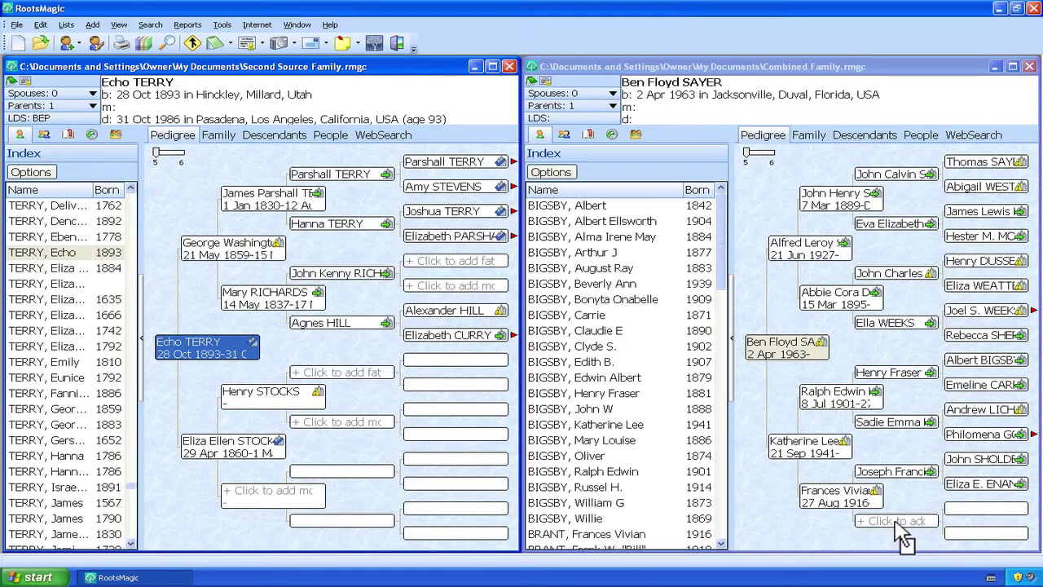
pyautogui.moveTo(903, 534); pyautogui.dragTo(903, 534)
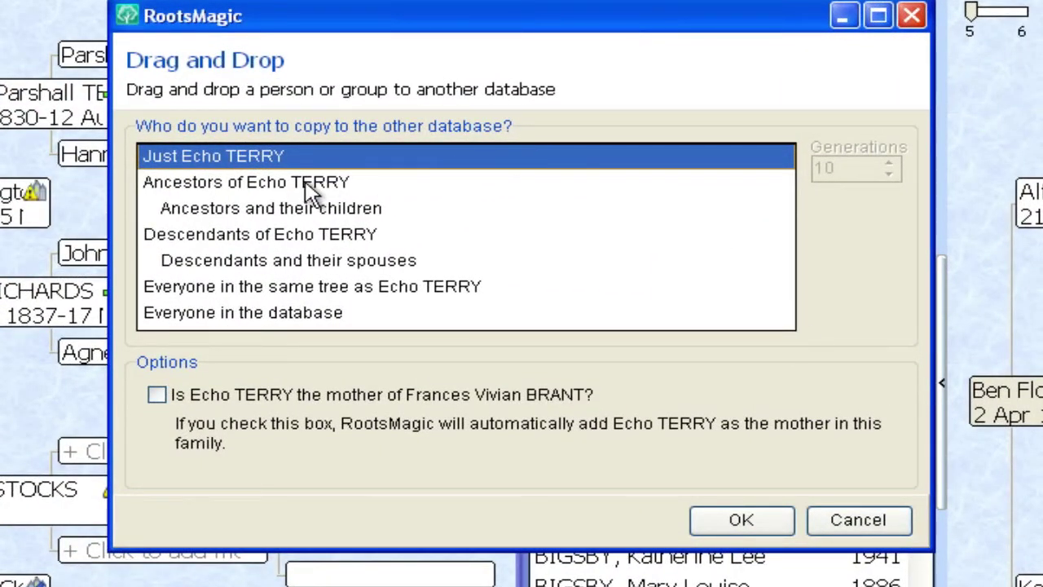
pyautogui.click(264, 209)
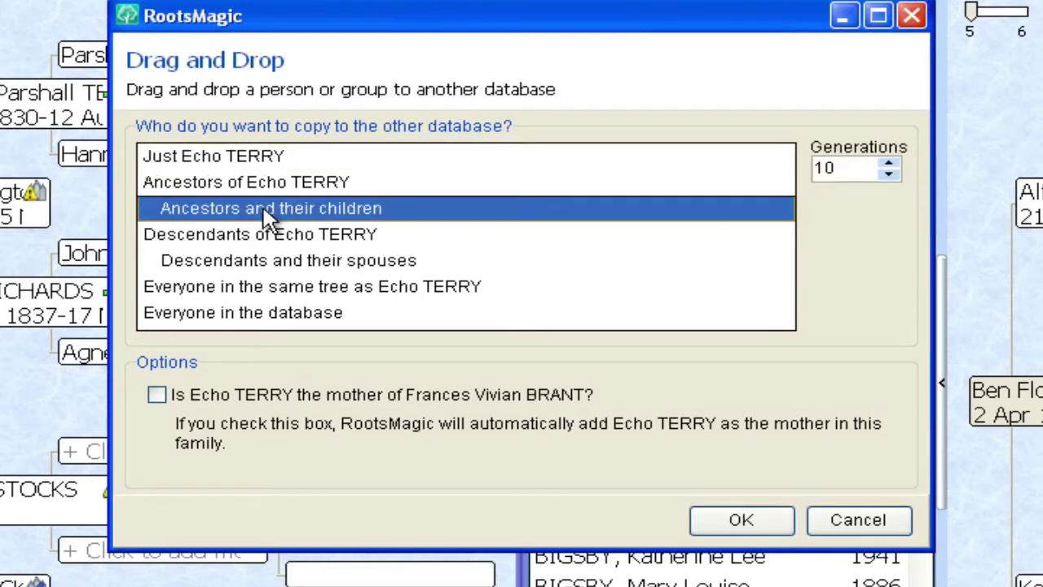
# Set the copy to 19 generations, mark the copied root person as the maternal grandmother's mother, and complete the copy.
pyautogui.click(889, 164)
pyautogui.click(889, 165)
pyautogui.click(888, 164)
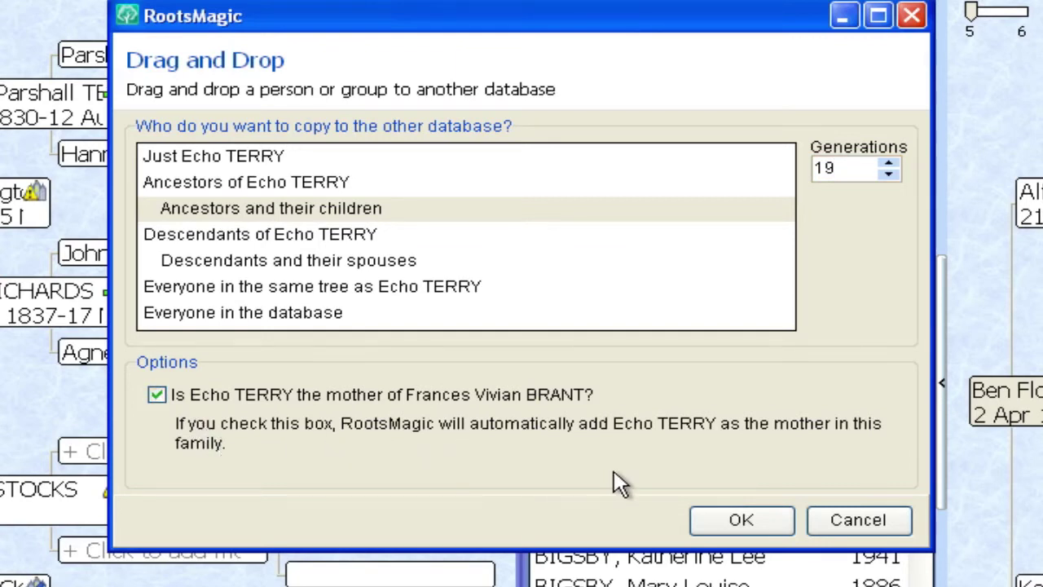
pyautogui.click(740, 526)
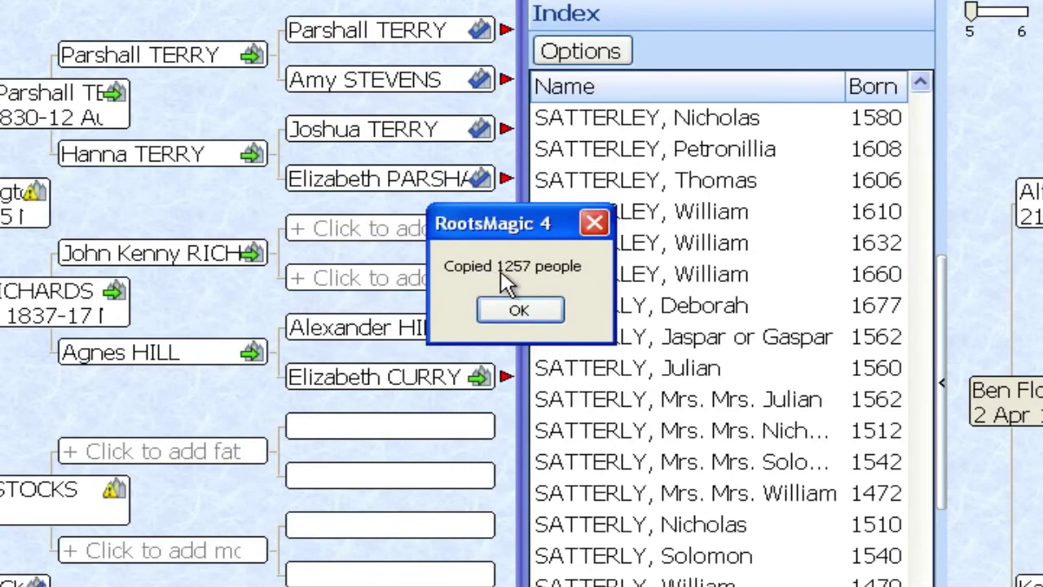
pyautogui.click(526, 311)
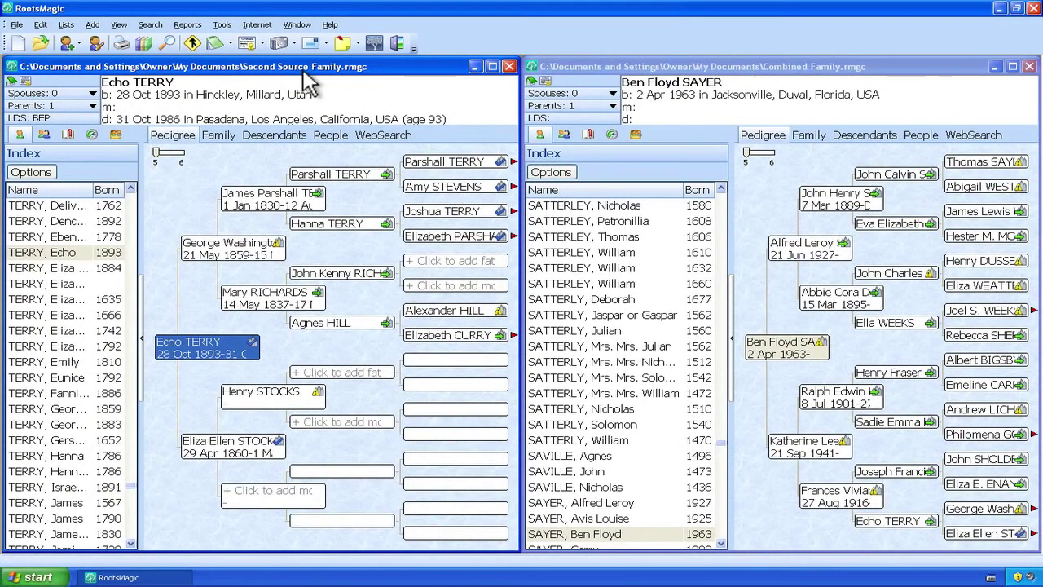
# Close the Second Source Family database and maximize the Combined Family database.
pyautogui.click(509, 66)
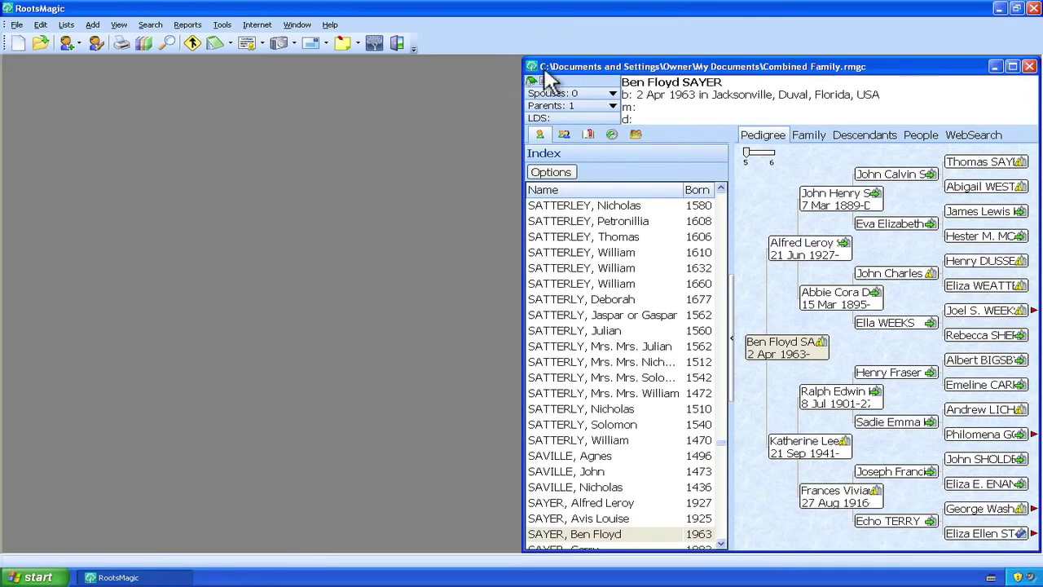
pyautogui.click(1012, 66)
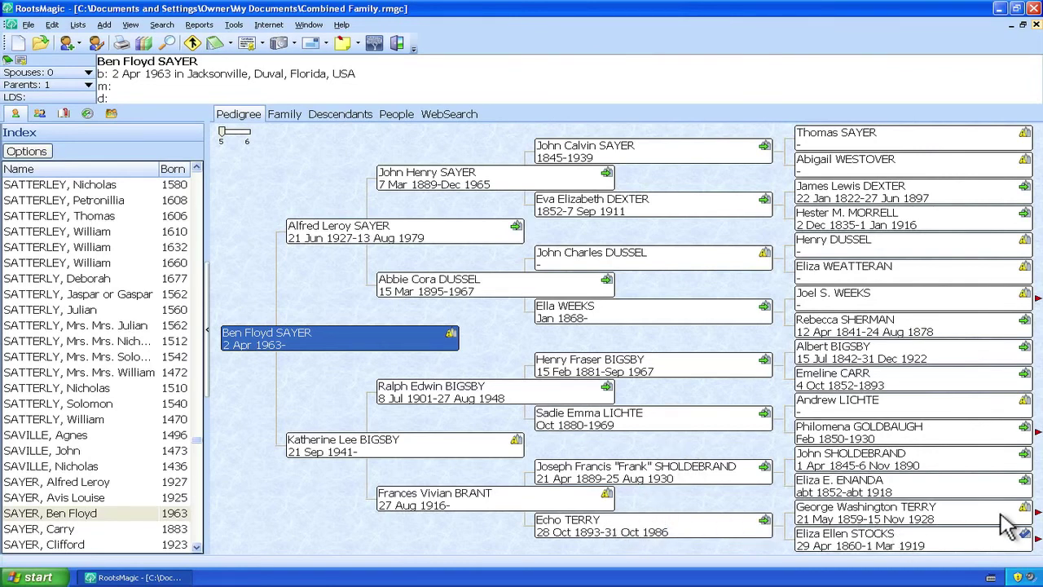
# Examine the newly linked maternal ancestor lines in the Combined Family pedigree, and return to the root person.
pyautogui.click(1038, 513)
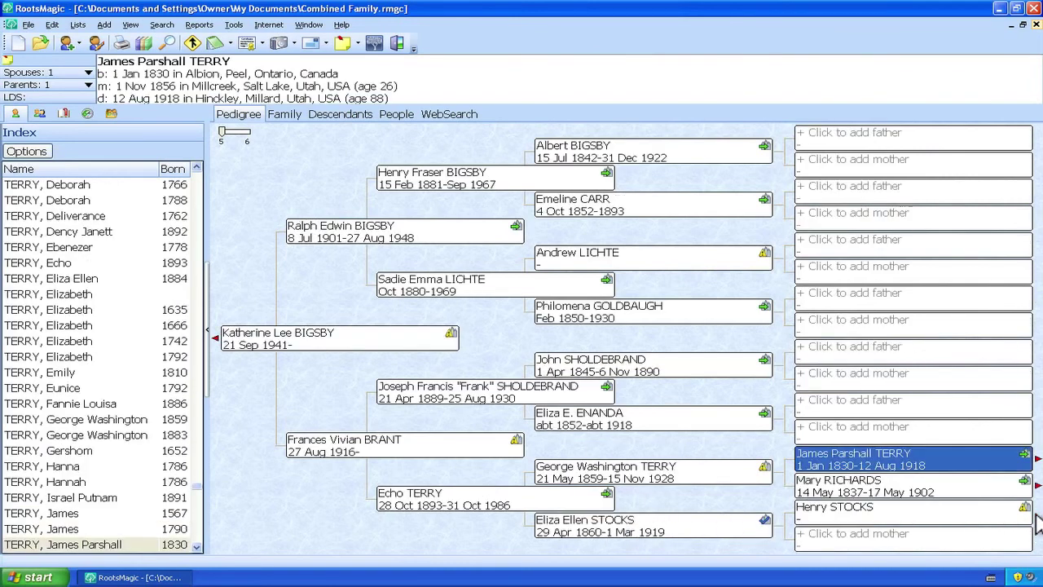
pyautogui.click(1038, 463)
pyautogui.click(1037, 359)
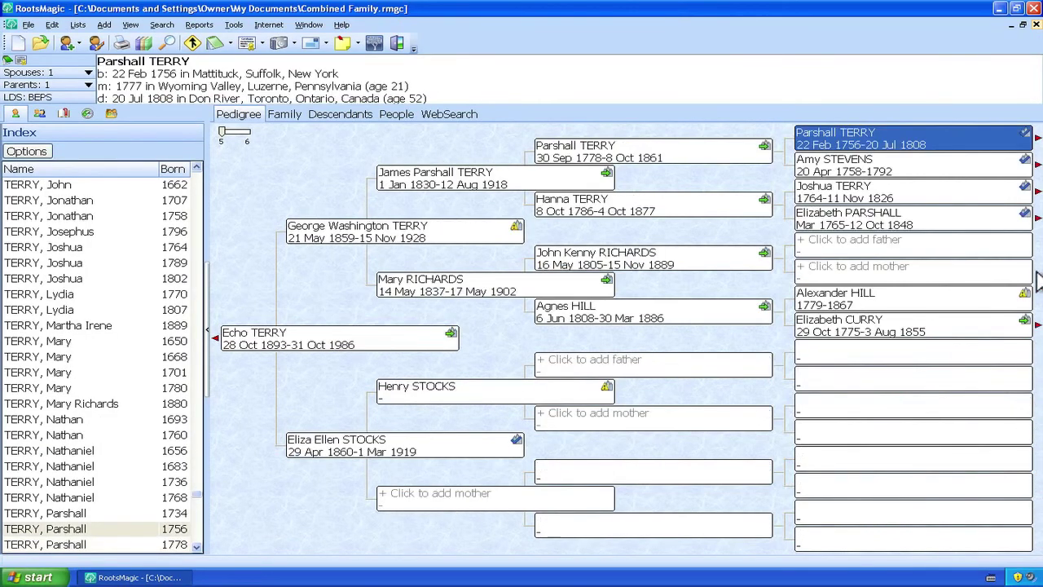
pyautogui.click(1038, 165)
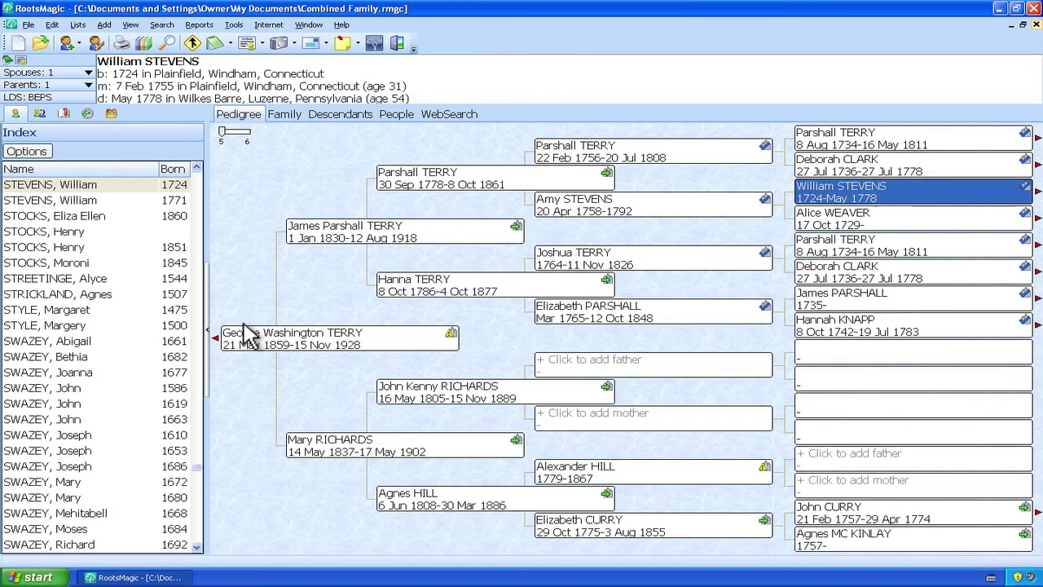
pyautogui.click(213, 335)
pyautogui.click(213, 336)
pyautogui.click(214, 335)
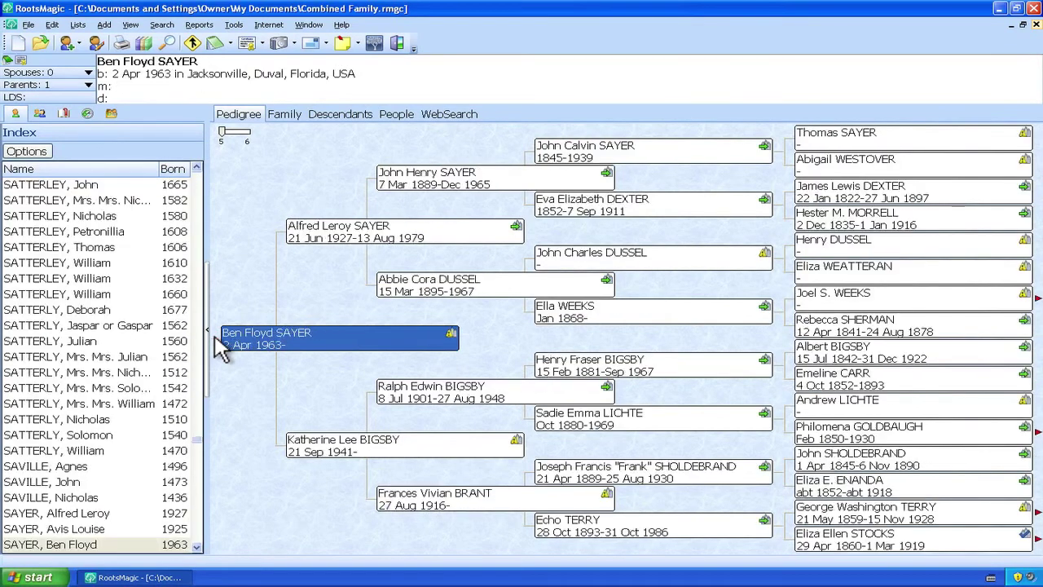